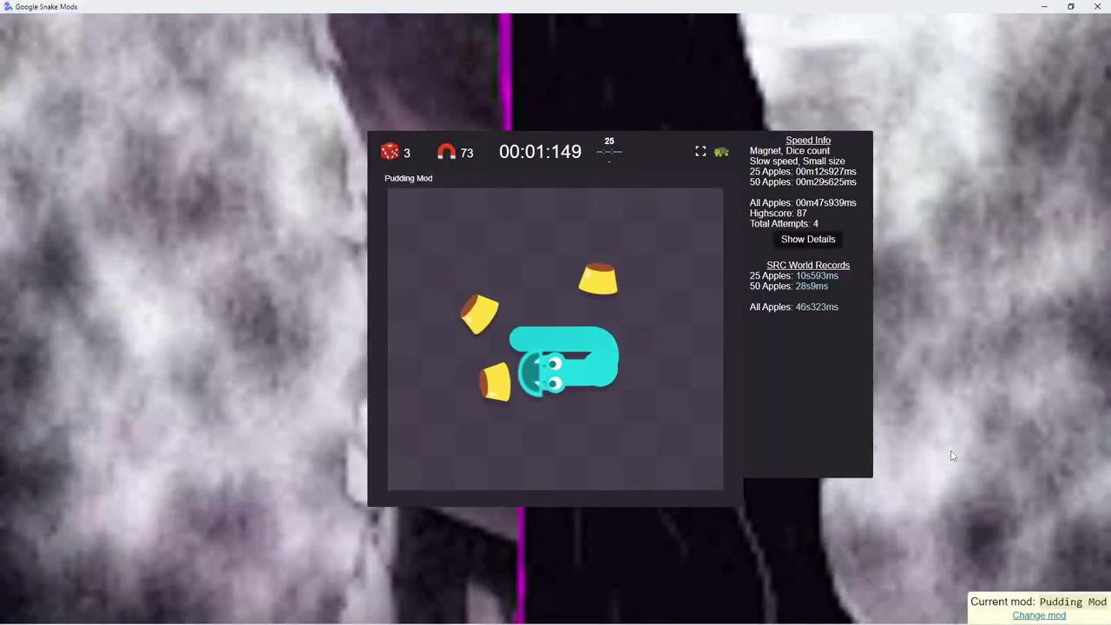
- Restart the run after the crash and steer the new snake onto the first nearby puddings
key("Right")
- Zigzag the snake down the left side of the board, collecting puddings
key("Up")
key("Left")
key("Down")
key("Down")
key("Left")
key("Down")
key("Right")
key("Down")
key("Up")
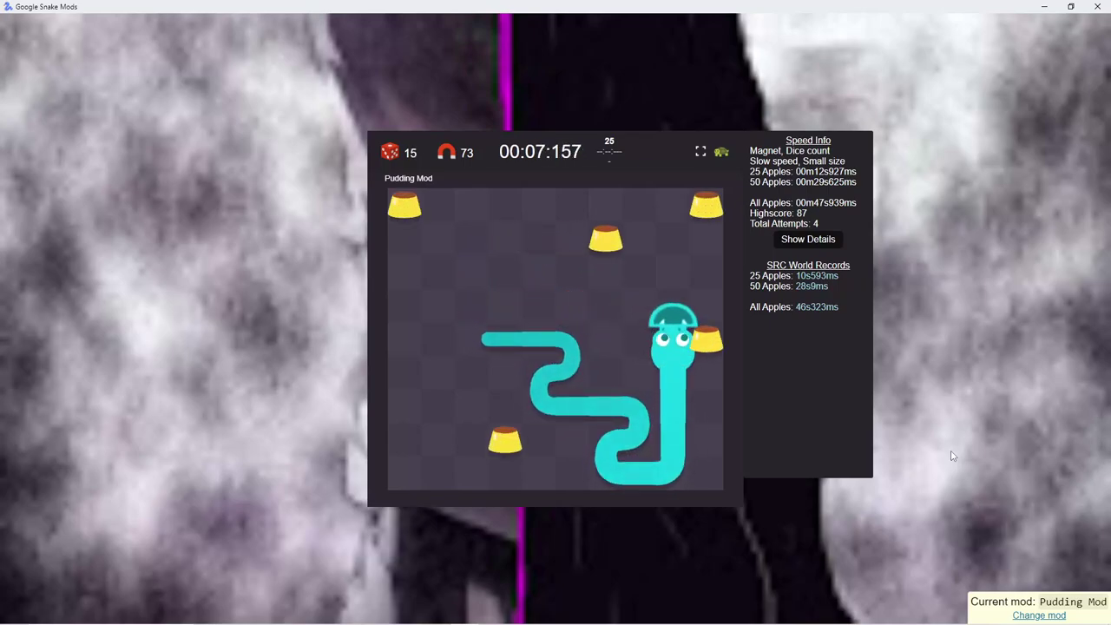
- Run the snake along the bottom row, then wiggle it up the right side
key("Left")
key("Down")
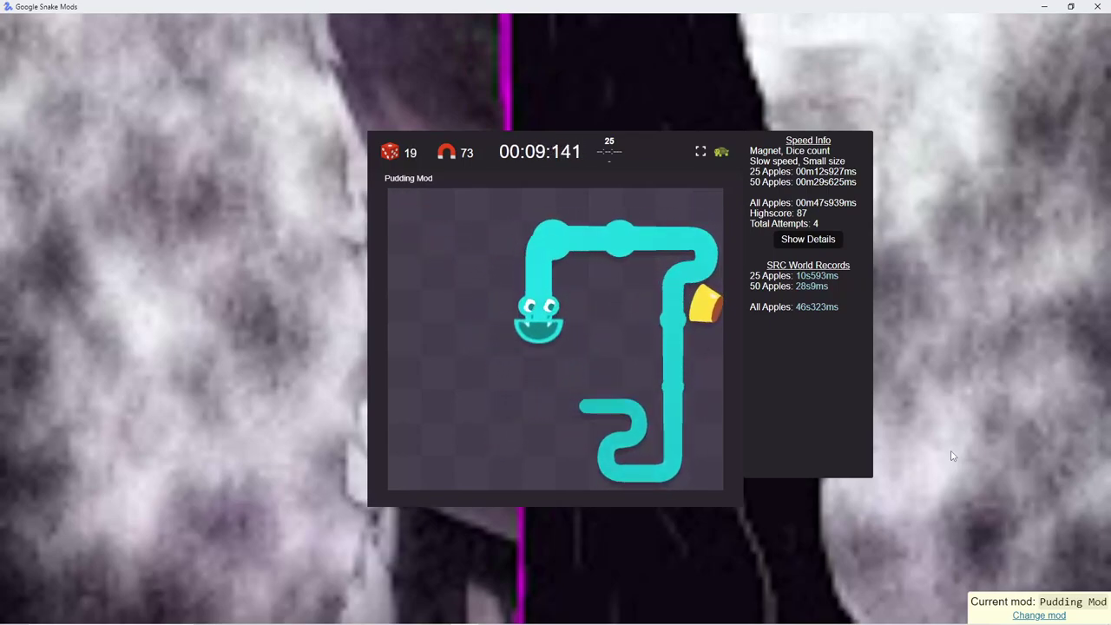
key("Down")
key("Right")
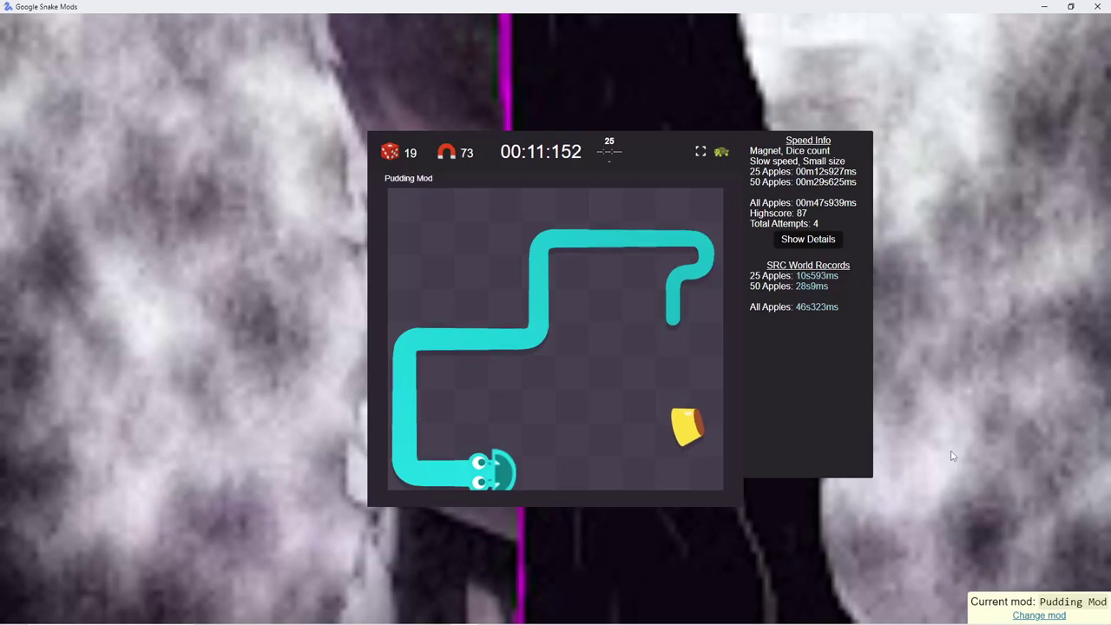
key("Up")
key("Left")
key("Up")
key("Right")
key("Up")
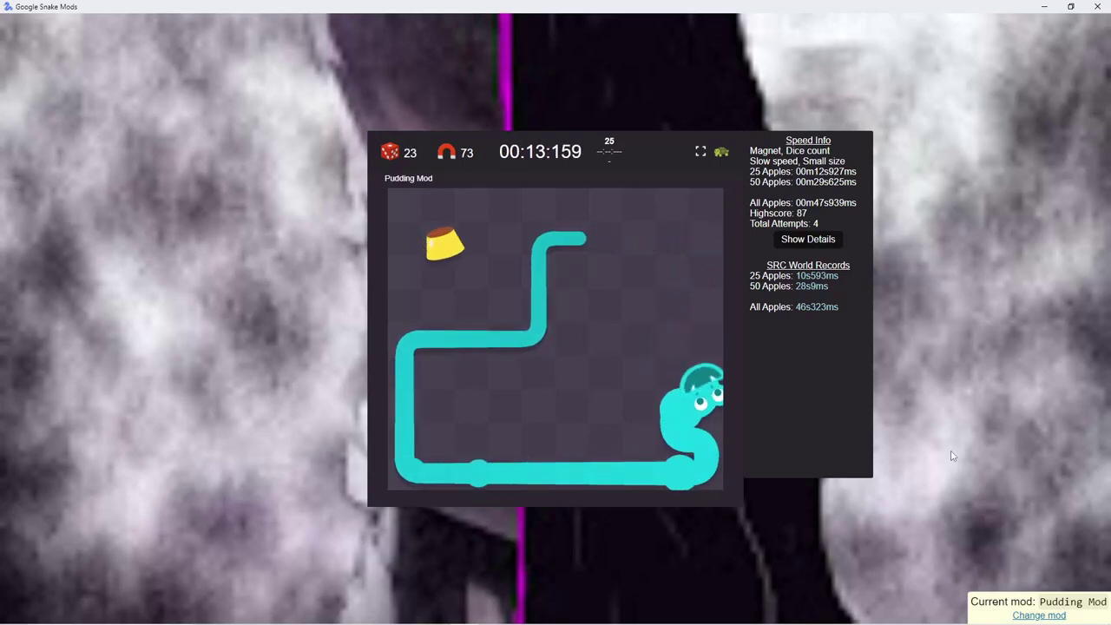
- Sweep the snake right along the top row eating puddings, then turn back left
key("Left")
key("Up")
key("Right")
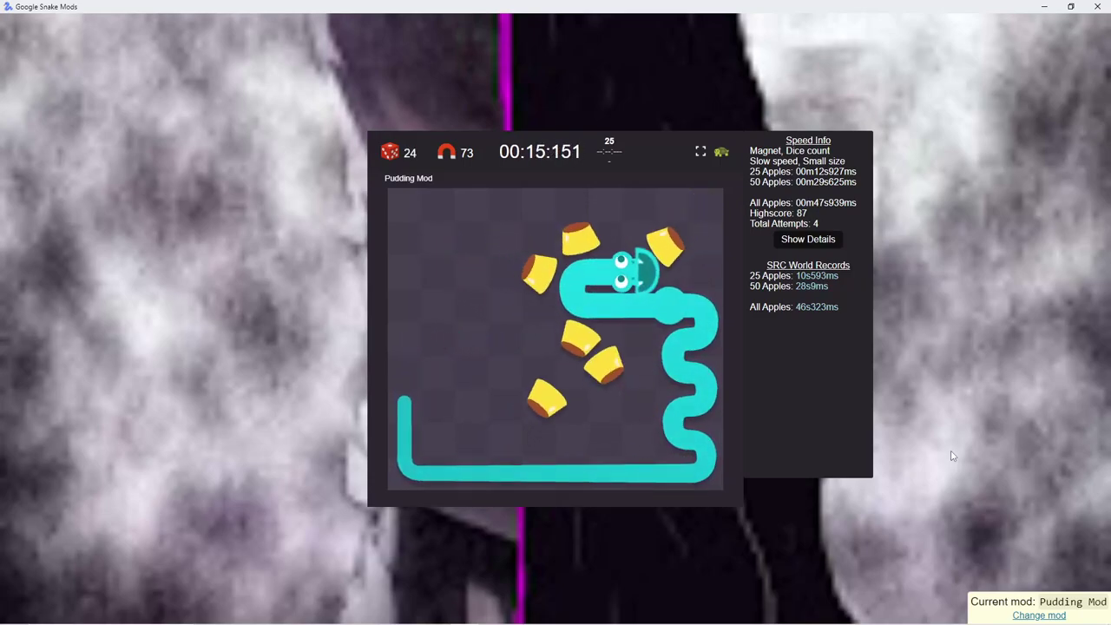
key("Up")
key("Left")
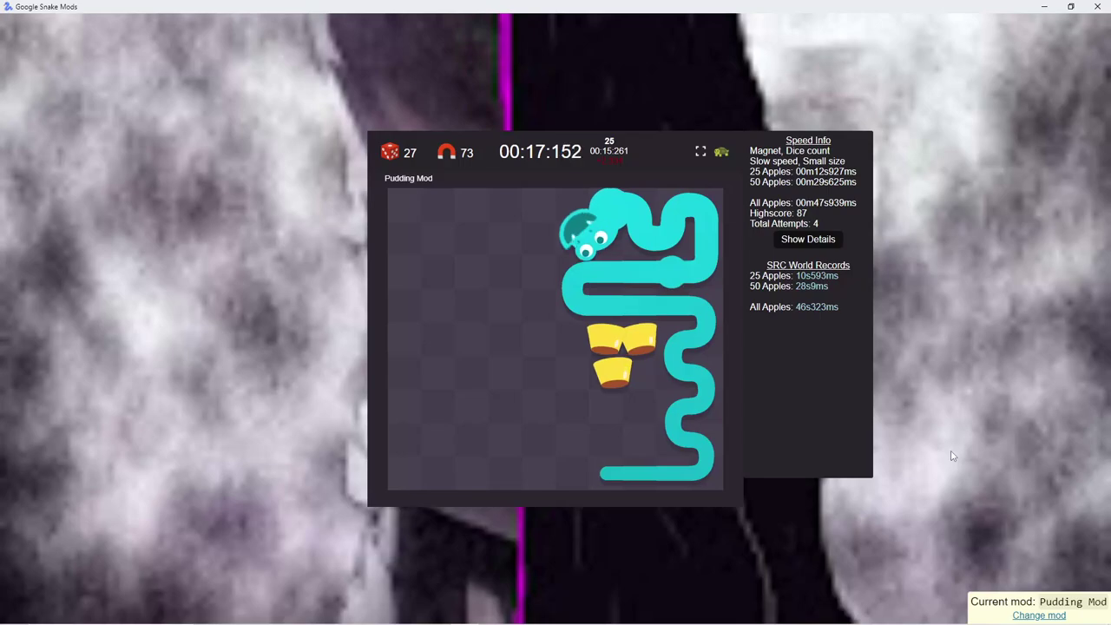
- Drop from the top row and head down the left side toward the remaining pudding
key("Down")
key("Left")
key("Up")
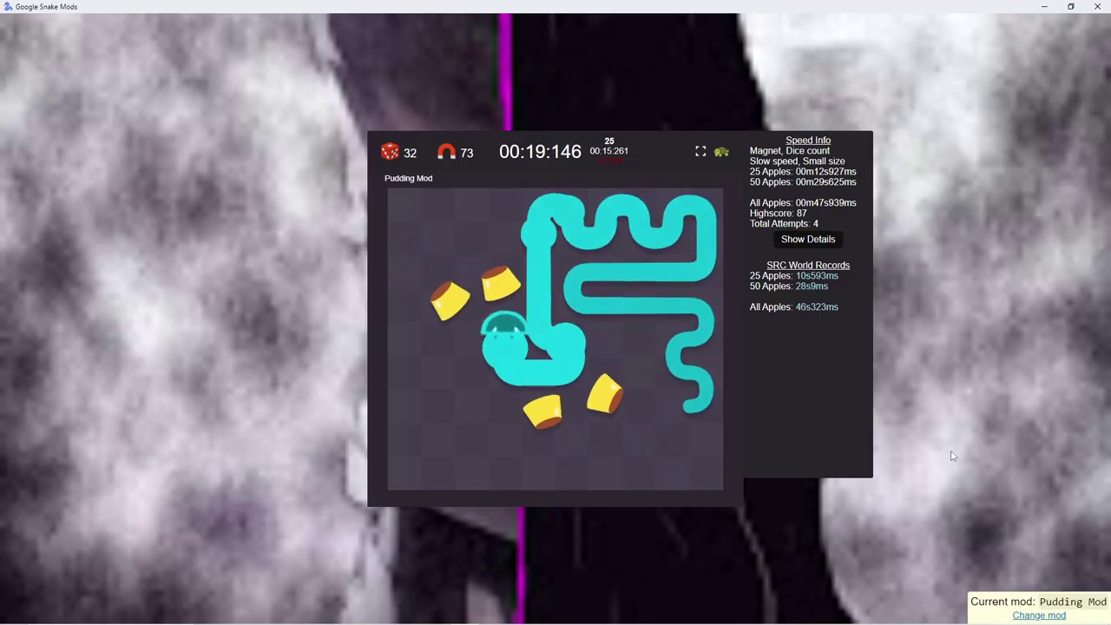
key("Left")
key("Down")
key("Right")
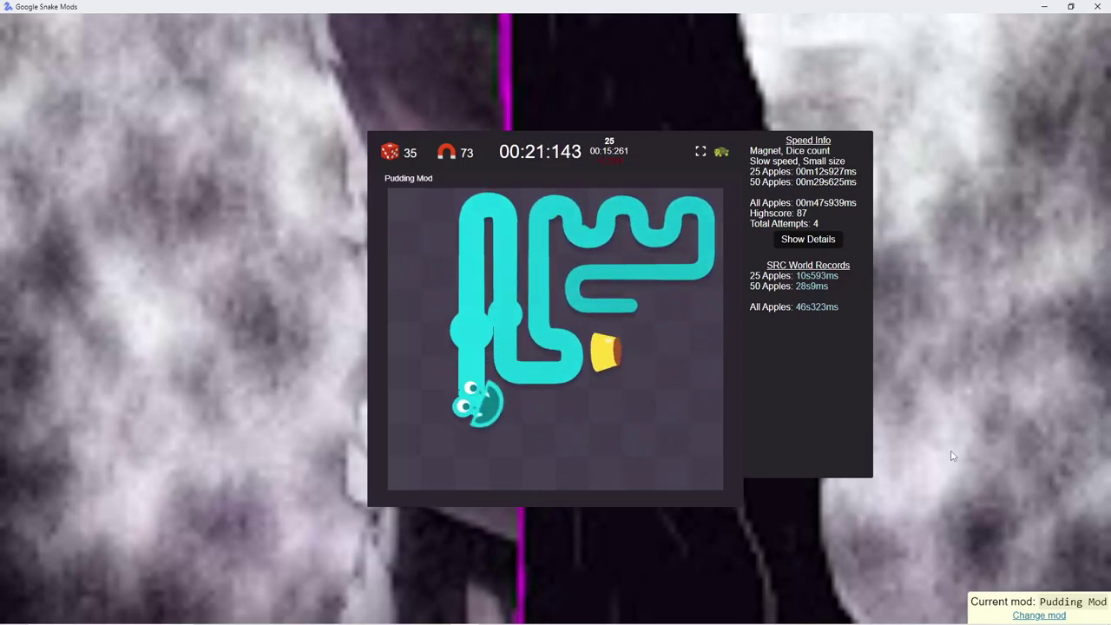
- Loop along the bottom and left side, passing 50 puddings at about 31.9 seconds
key("Down")
key("Left")
key("Up")
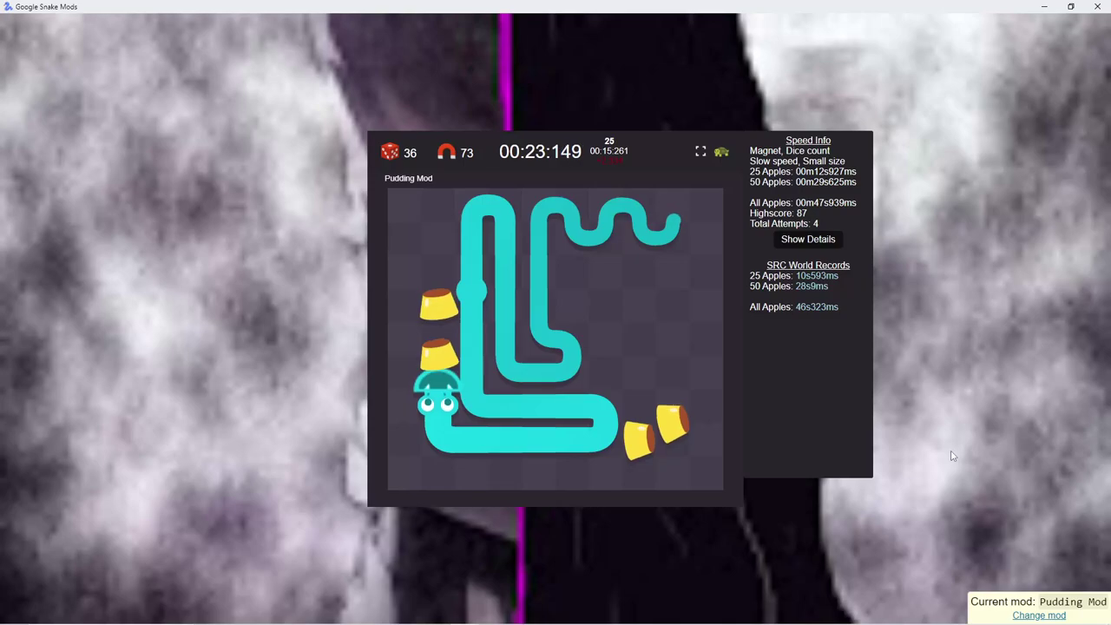
key("Left")
key("Down")
key("Right")
key("Up")
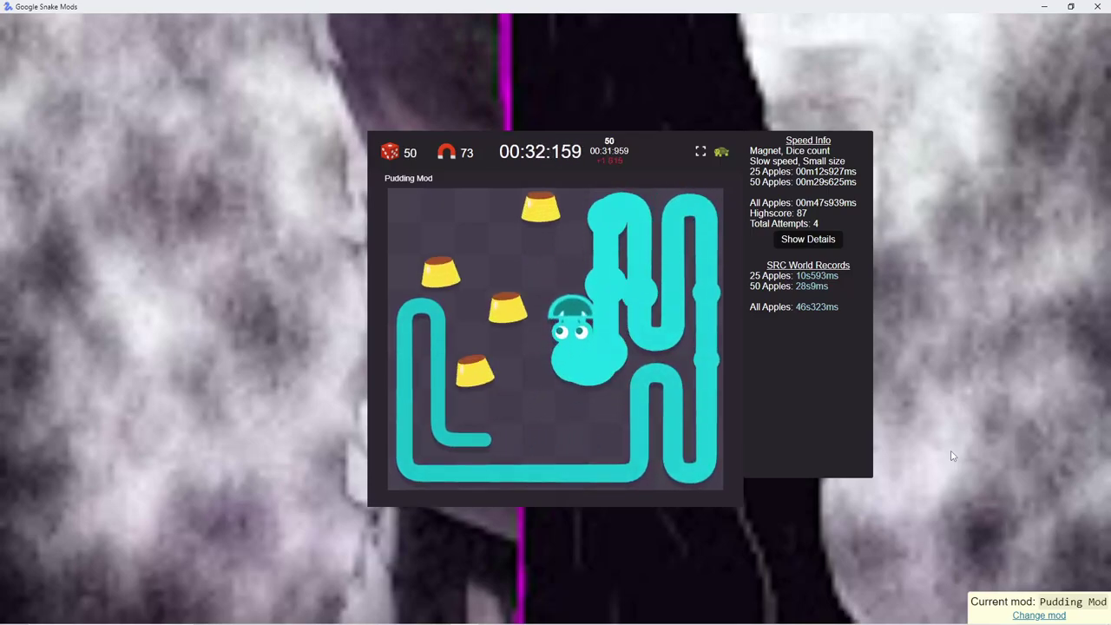
- Climb to the top-left puddings, then descend the leftmost column, reaching 62 eaten
key("Left")
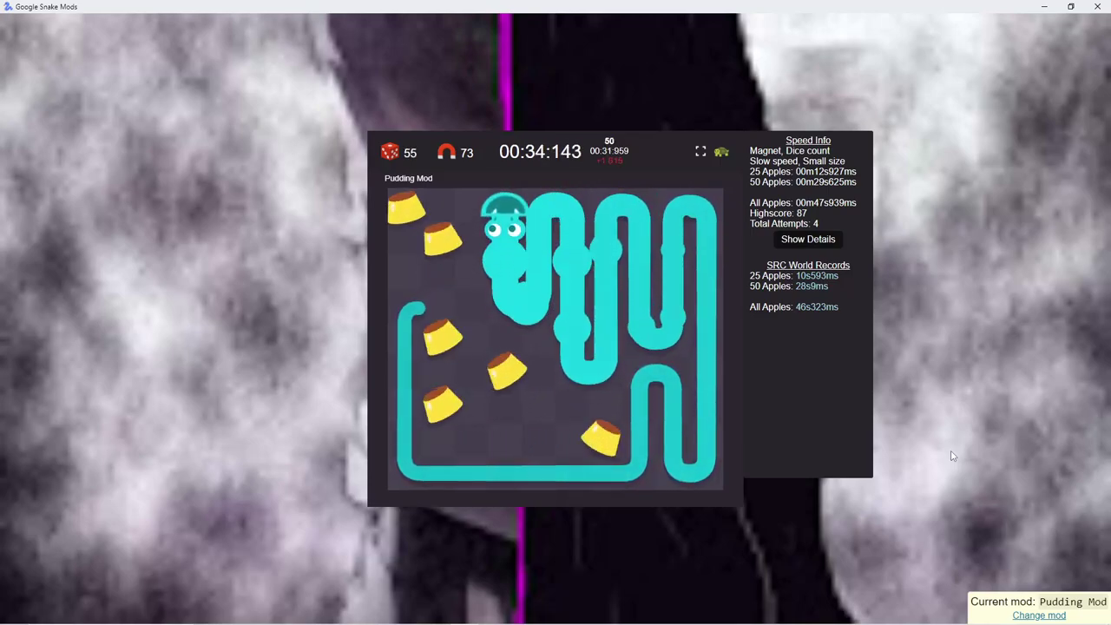
key("Down")
key("Left")
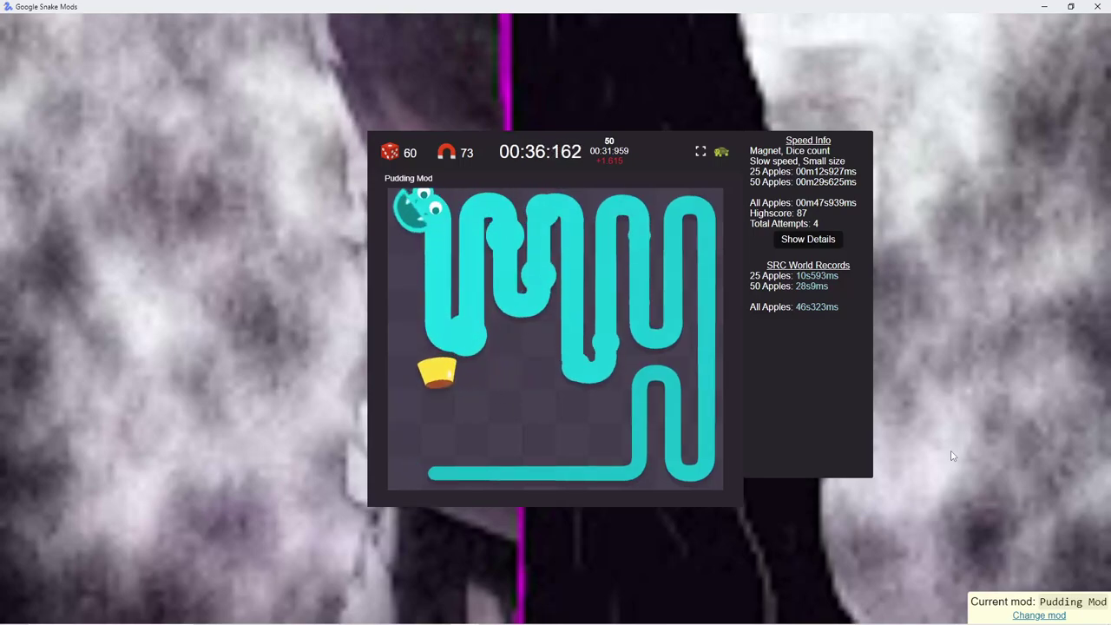
key("Down")
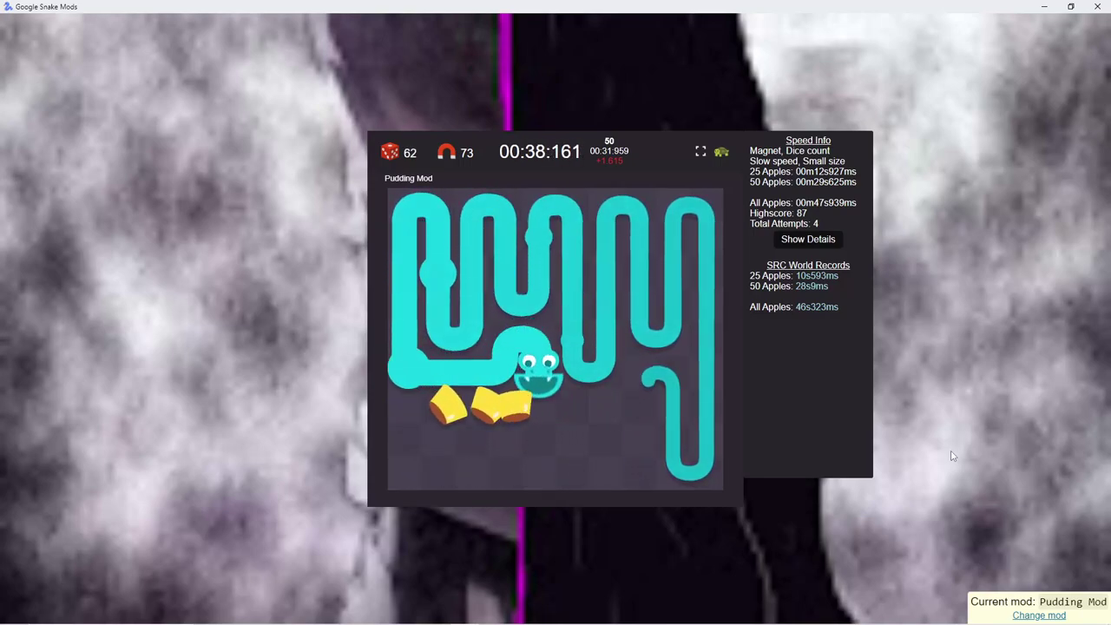